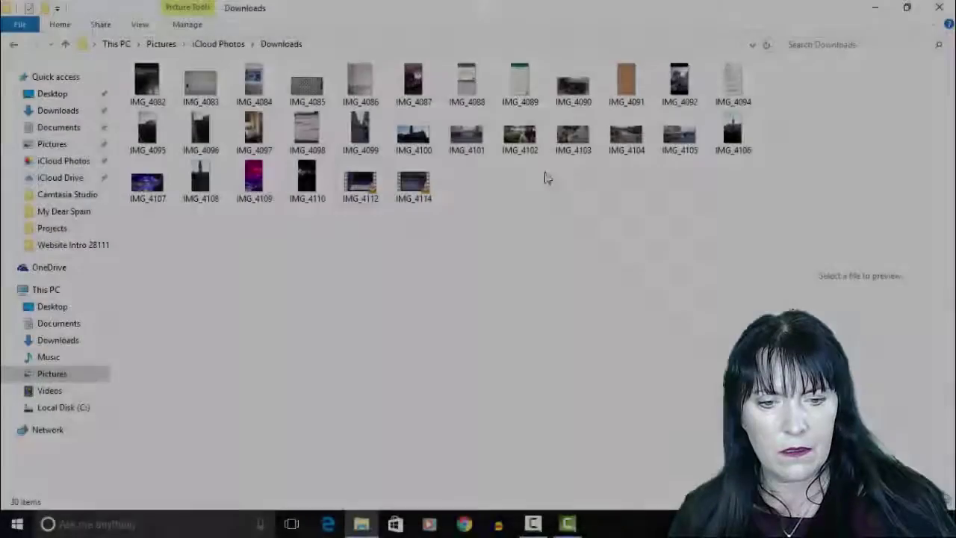
Step: Select both video clips, IMG_4112 and IMG_4114, in the Downloads folder
left_click(360, 183)
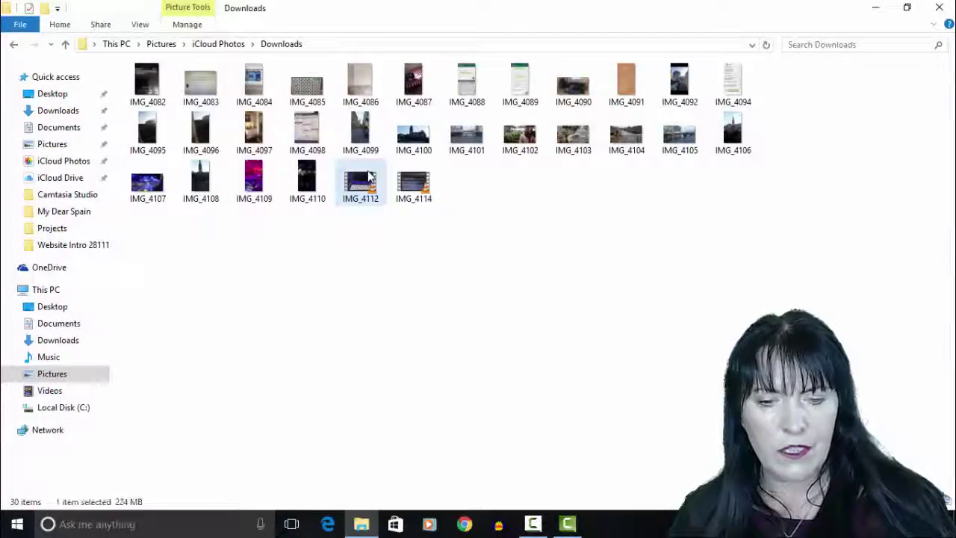
left_click(413, 187, "ctrl")
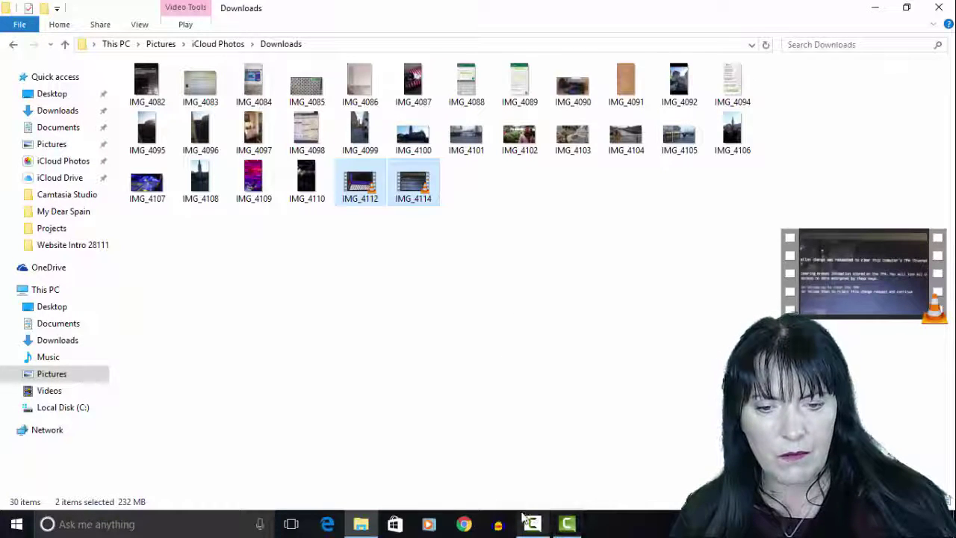
Step: Import both clips into Camtasia and place IMG_4112.MOV on Track 1, playhead at 0:00:20
left_click_drag(367, 187, 241, 211)
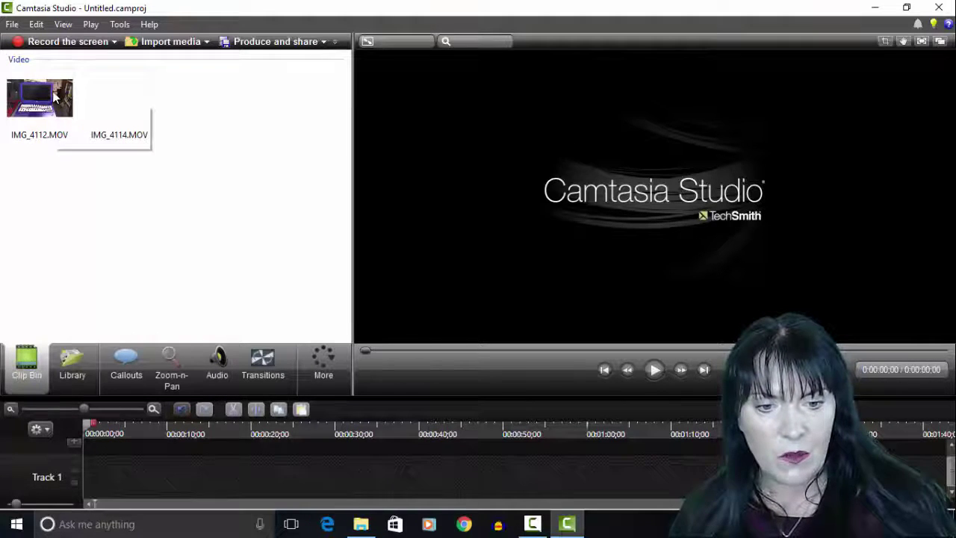
left_click_drag(62, 139, 93, 478)
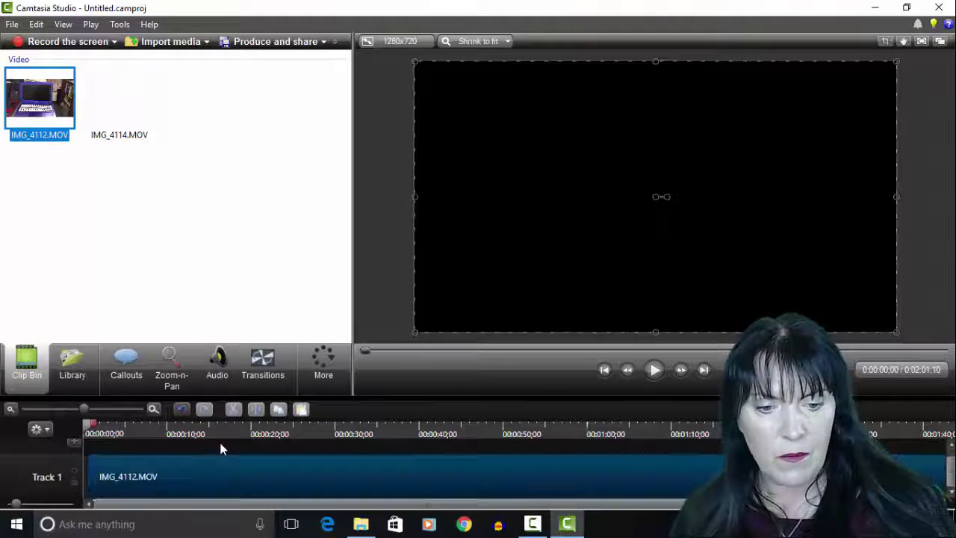
left_click(252, 436)
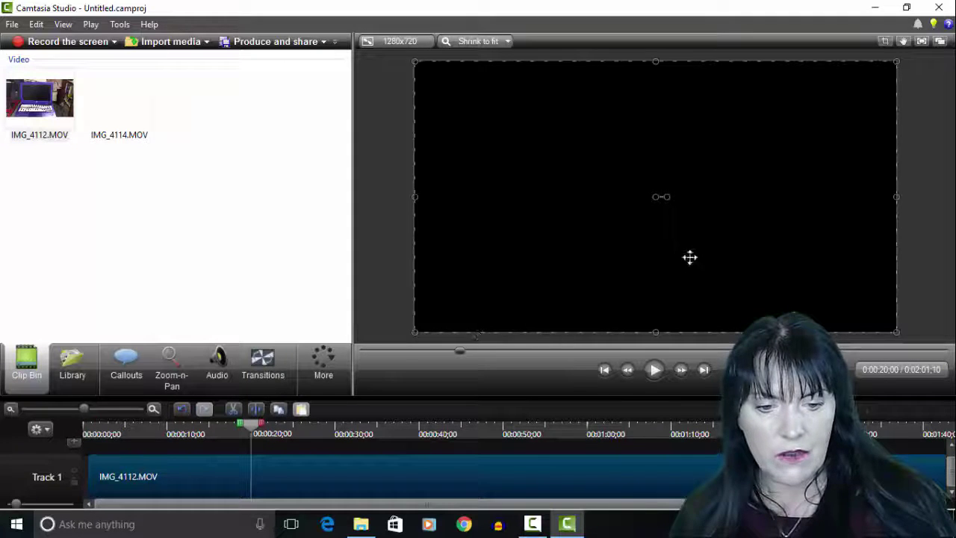
Step: Play the timeline, then force-close Camtasia once it stops responding
left_click(653, 374)
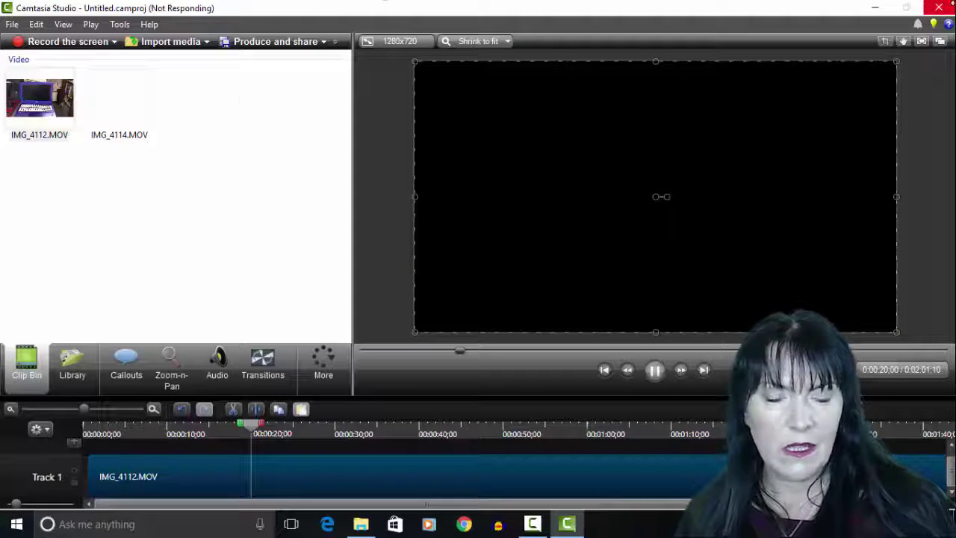
left_click(940, 9)
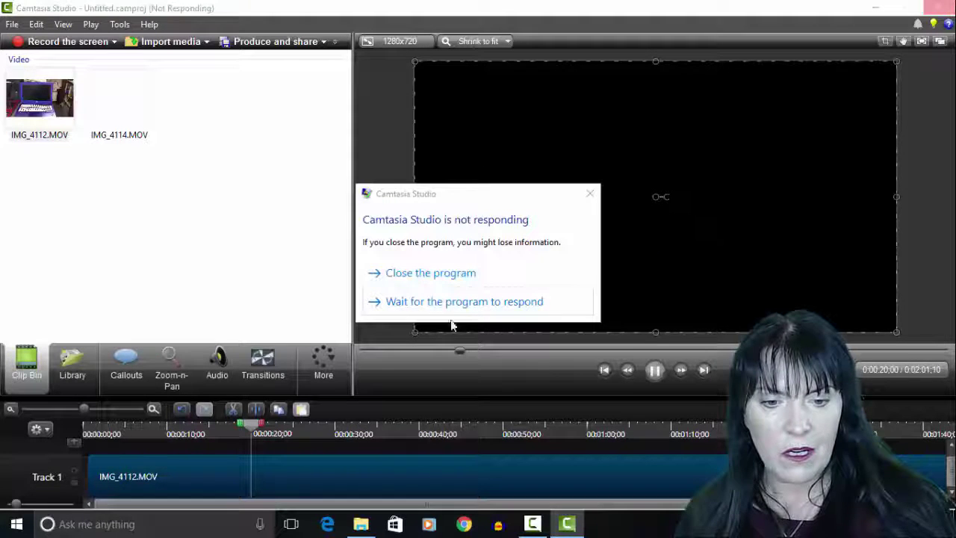
left_click(432, 275)
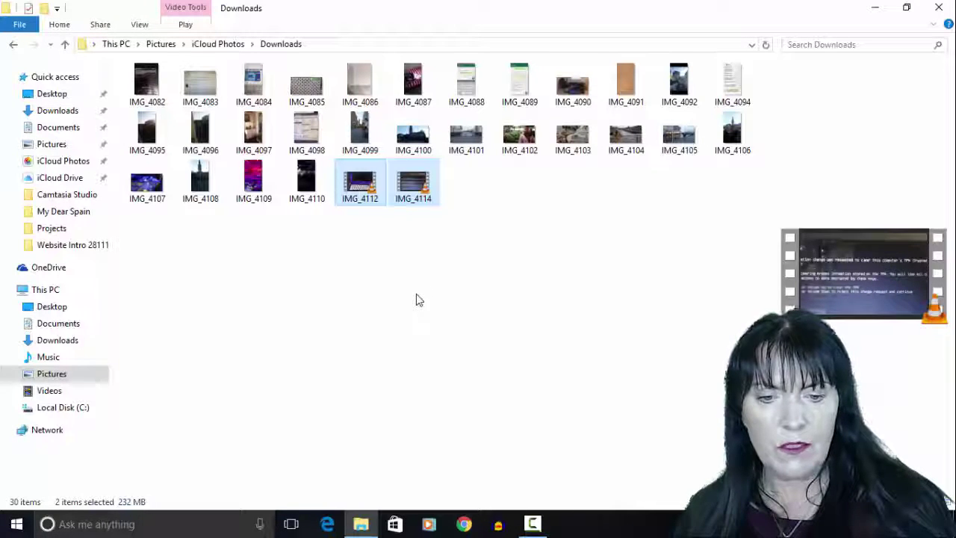
Step: Uncheck 'Hide extensions for known file types' in Control Panel's File Explorer Options, then close Control Panel
left_click(17, 523)
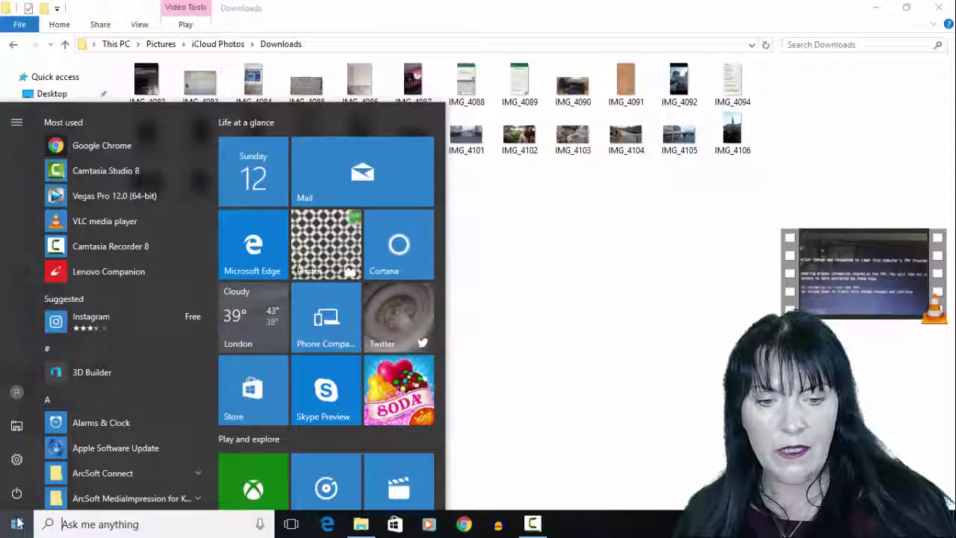
type("cont")
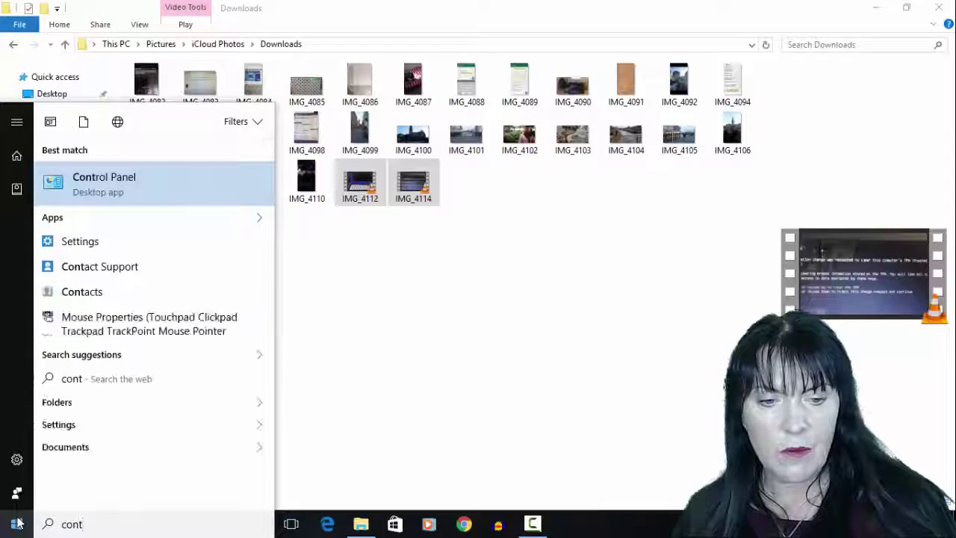
left_click(102, 165)
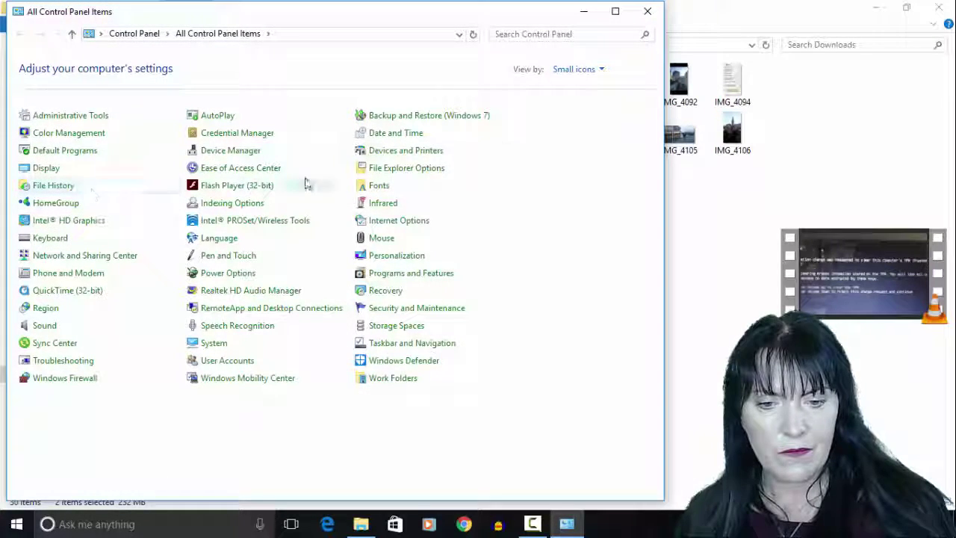
left_click(428, 178)
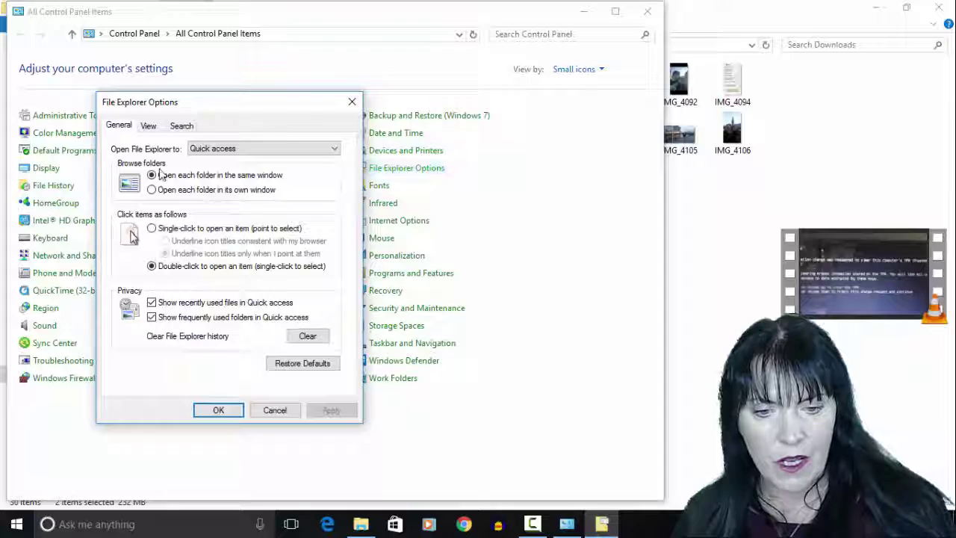
left_click(148, 127)
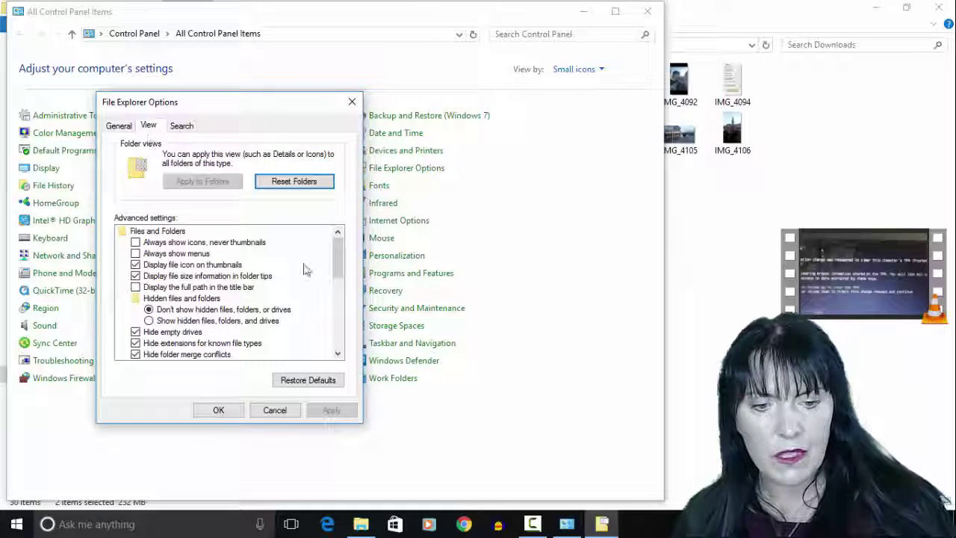
left_click_drag(337, 261, 338, 284)
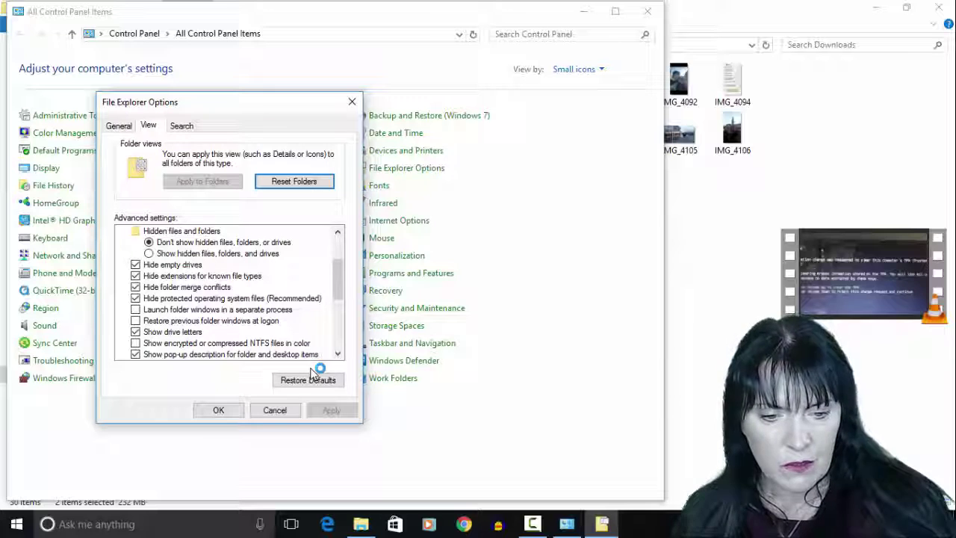
left_click(136, 275)
left_click(331, 411)
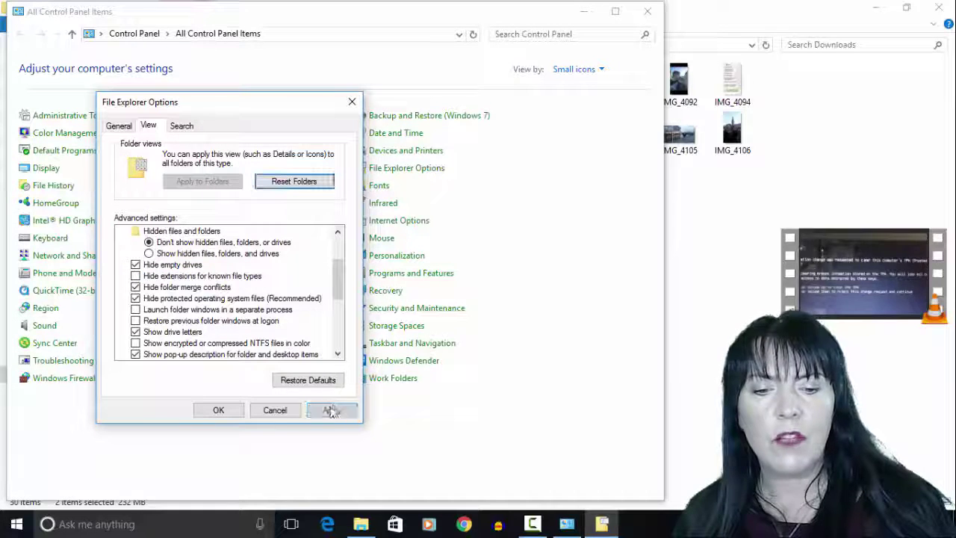
left_click(221, 410)
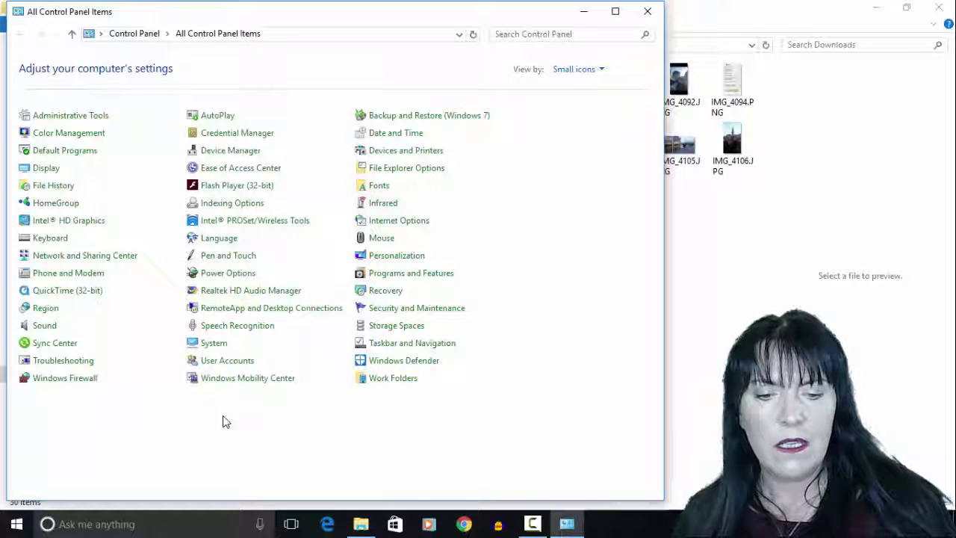
left_click(647, 11)
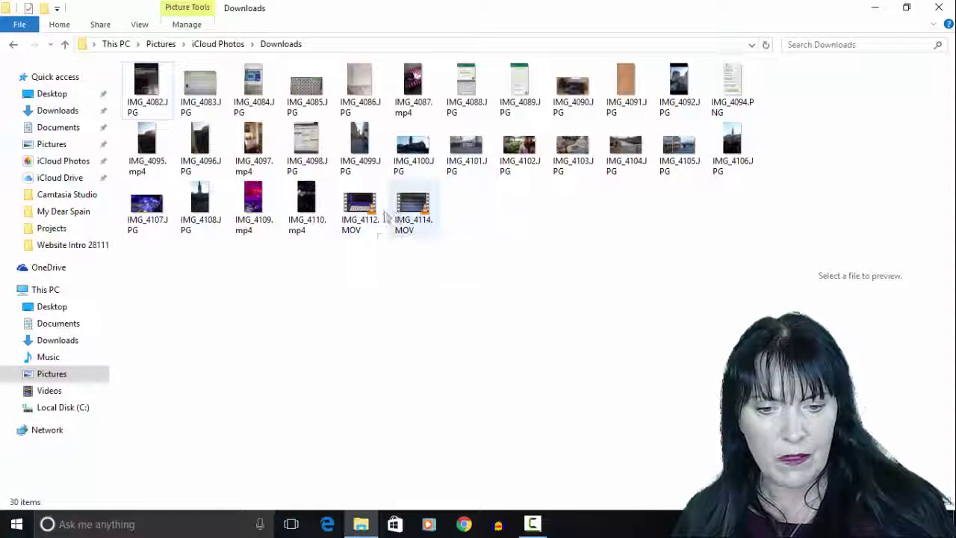
Step: Rename IMG_4112.MOV to IMG_4112.mp4, accepting the extension-change warning
right_click(364, 215)
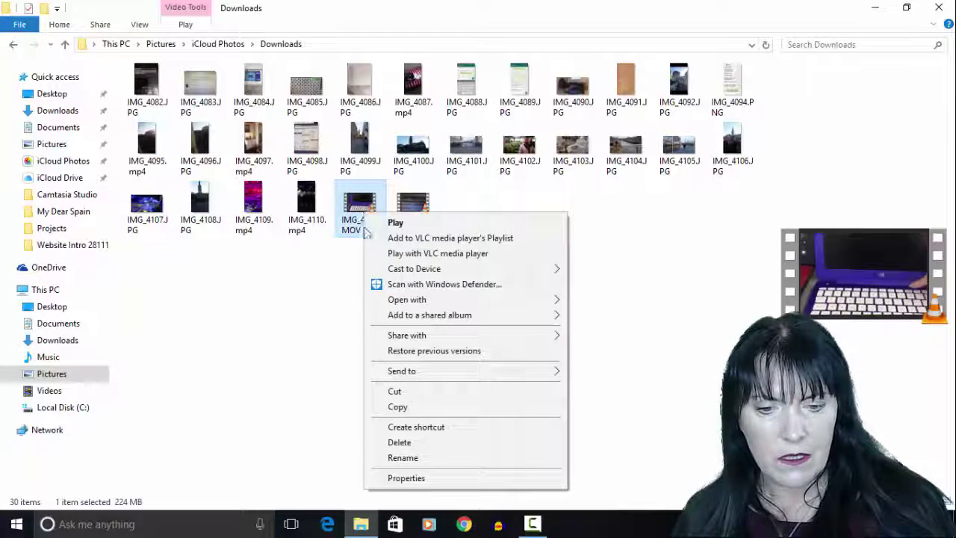
left_click(404, 458)
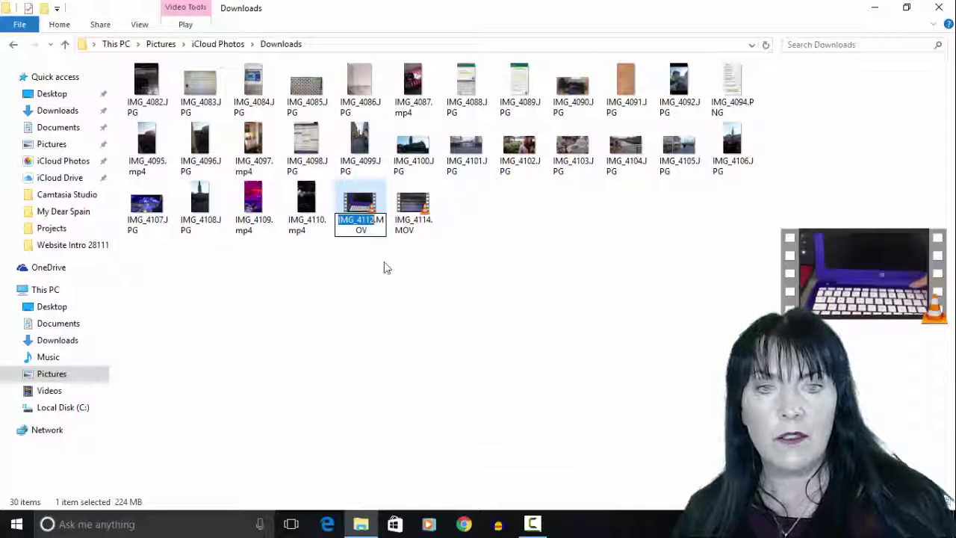
left_click(379, 219)
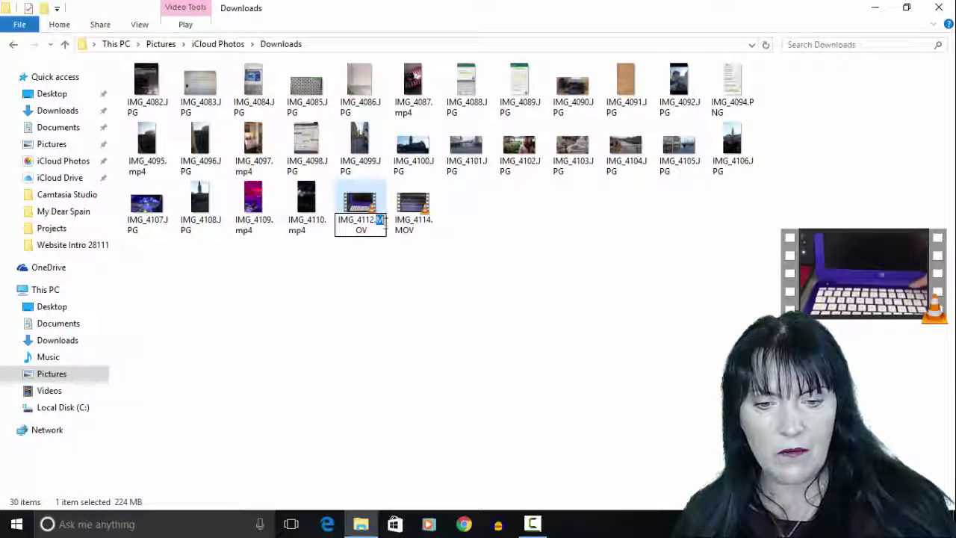
type("mp4")
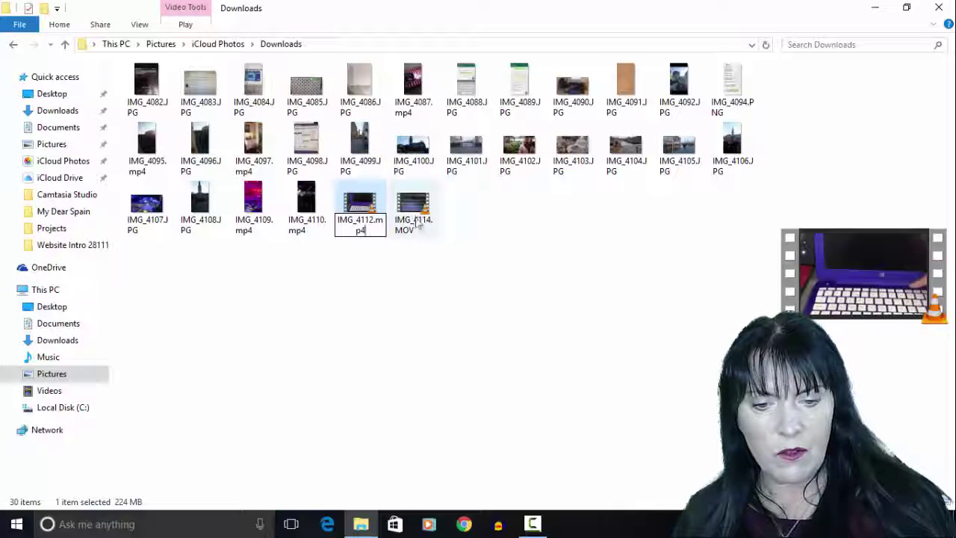
key("Return")
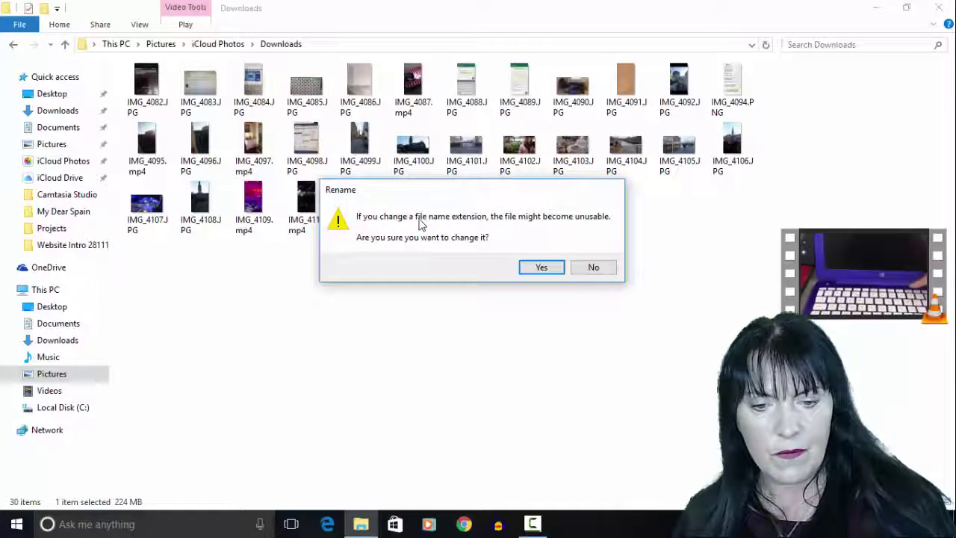
left_click(539, 267)
Step: Rename IMG_4114.MOV to IMG_4114.mp4, accepting the extension-change warning
left_click(413, 206)
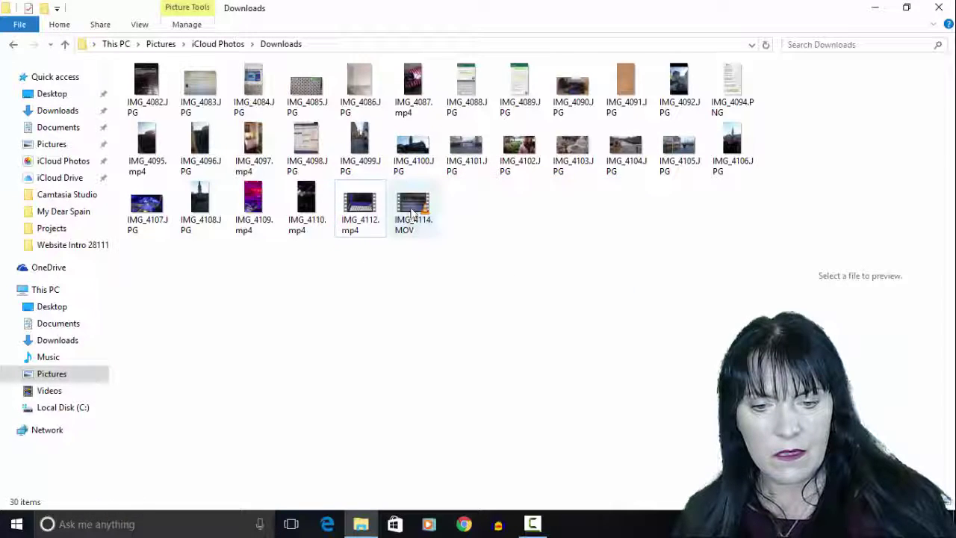
right_click(412, 209)
left_click(460, 453)
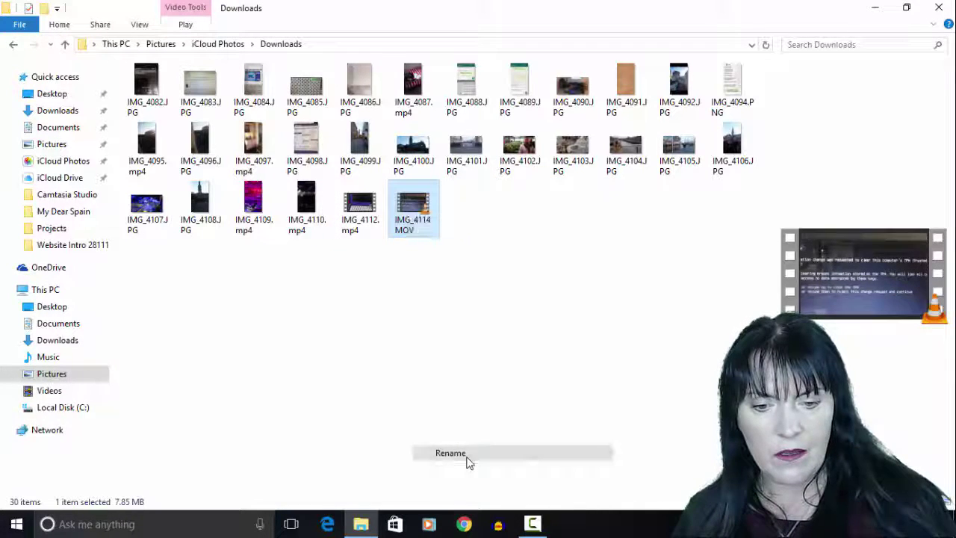
left_click(432, 220)
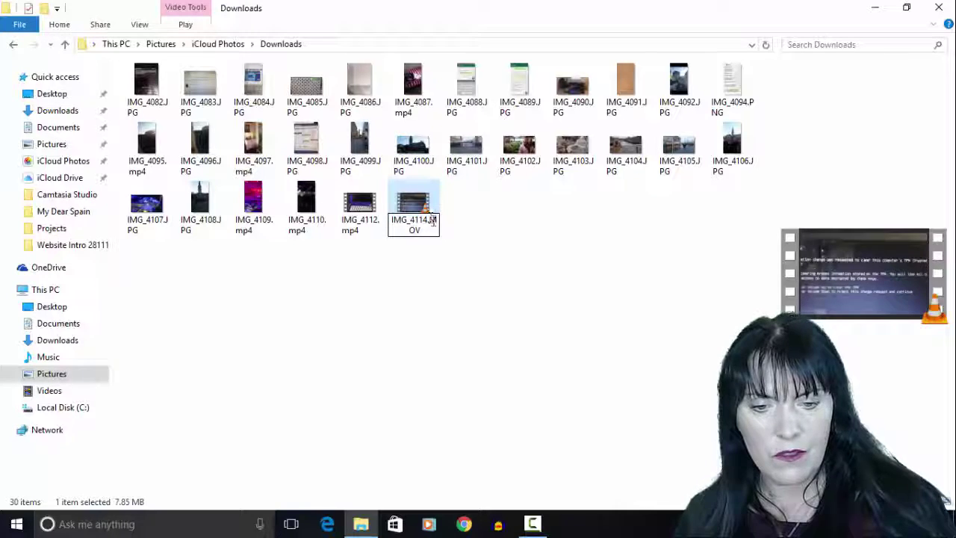
type("mp4")
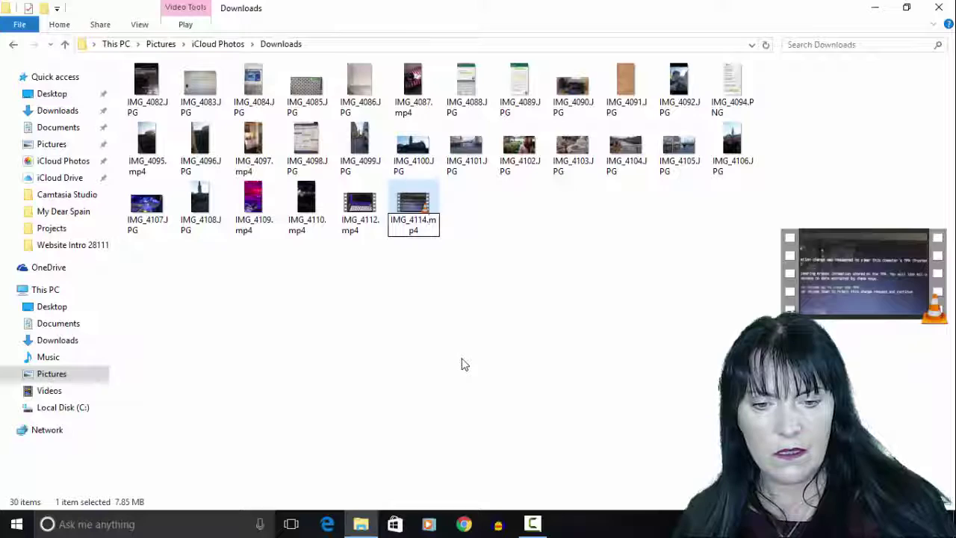
key("Return")
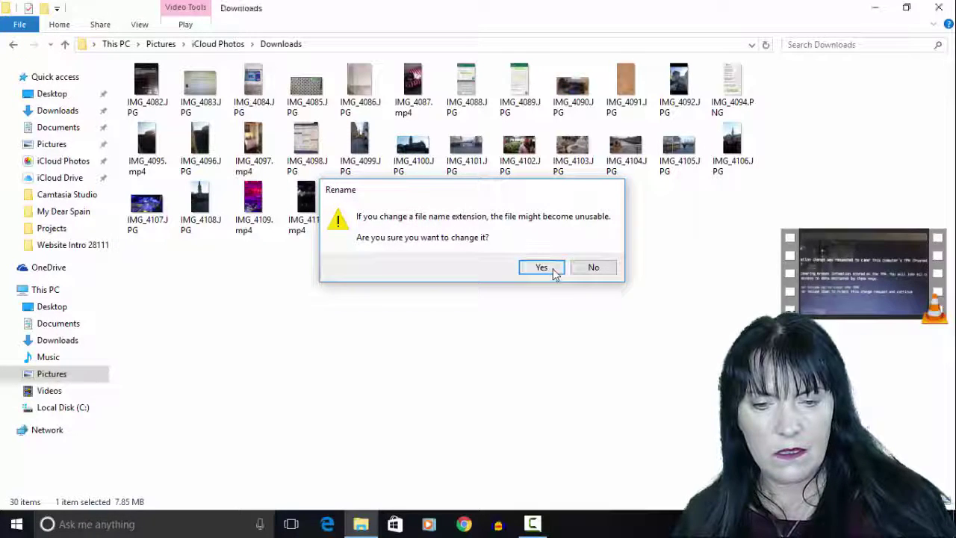
left_click(541, 268)
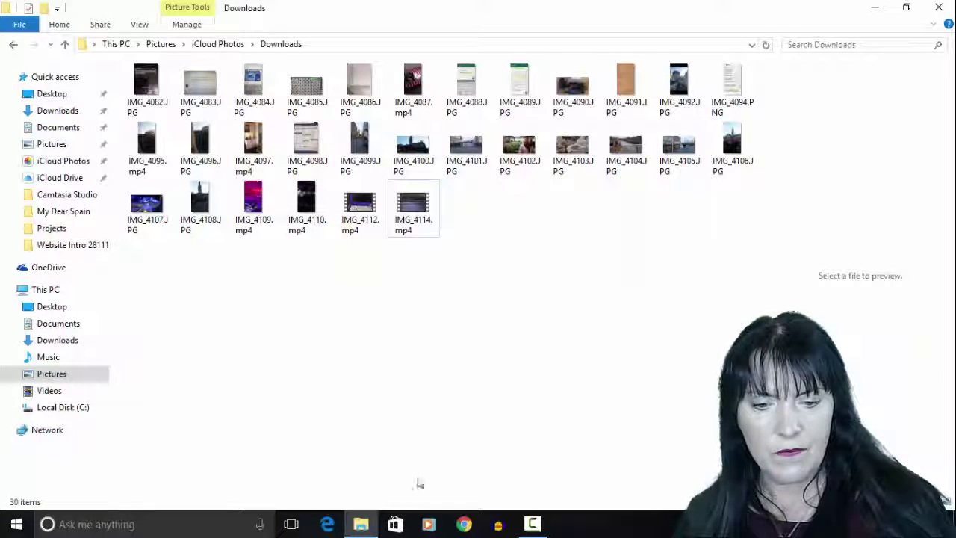
Step: Launch Camtasia Studio 8 from Start and dismiss the Welcome screen
left_click(17, 527)
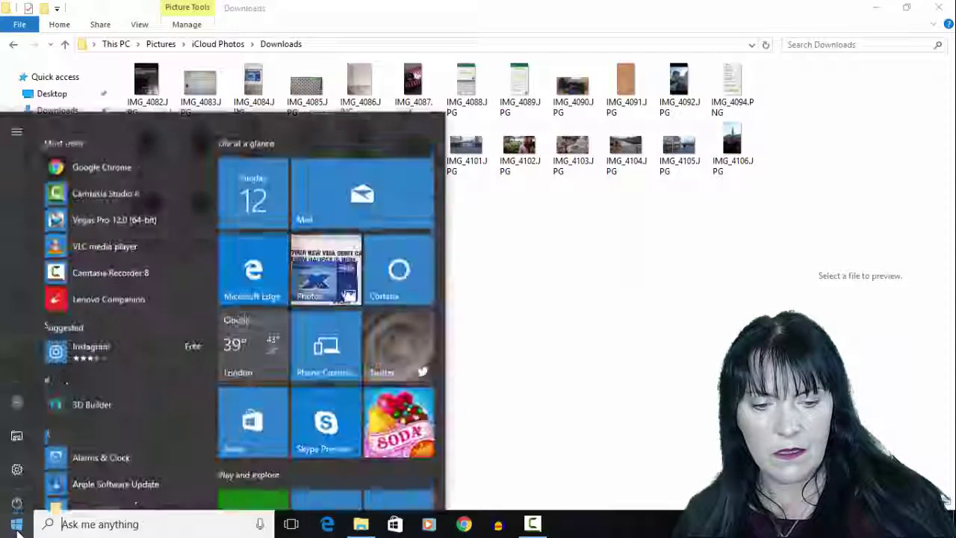
left_click(114, 163)
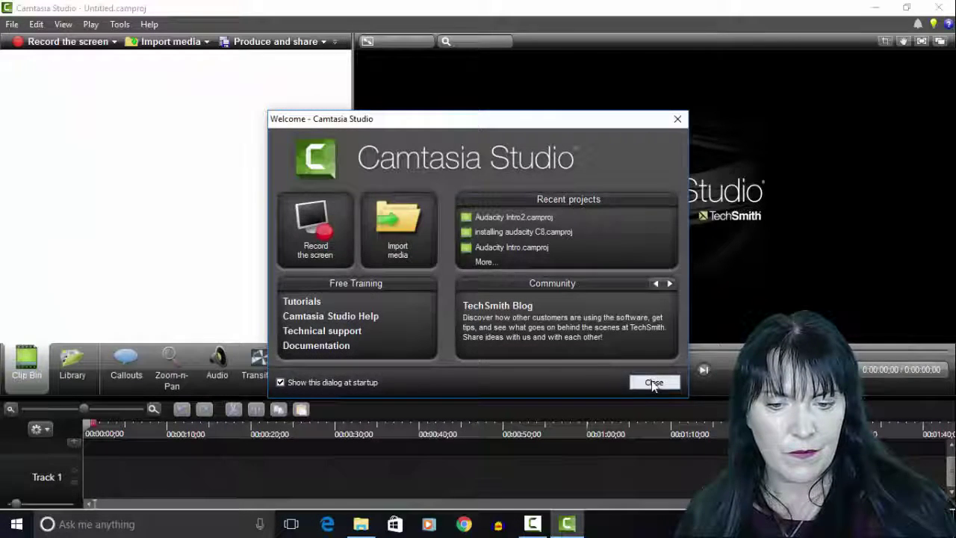
left_click(654, 382)
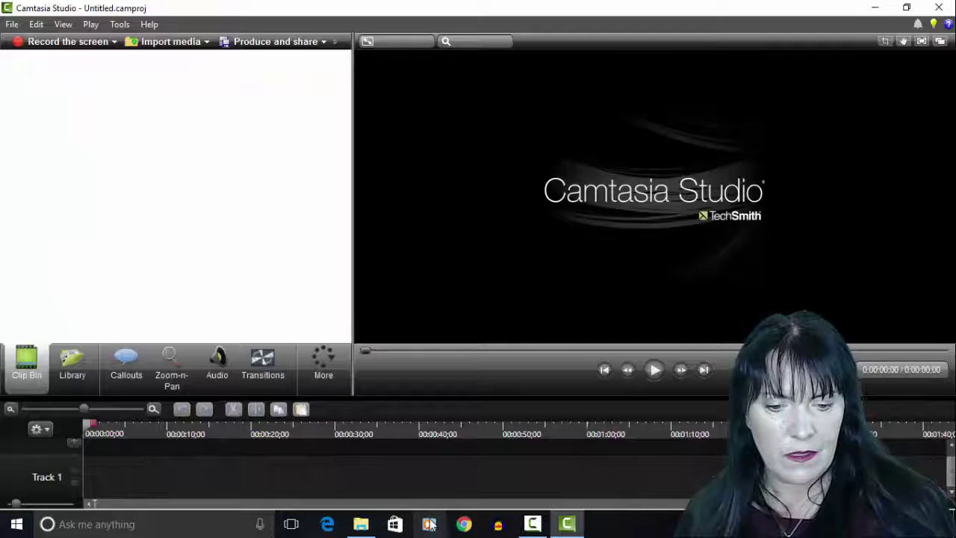
Step: Drag IMG_4112.mp4 and IMG_4114.mp4 from Downloads into Camtasia's Clip Bin
left_click(361, 524)
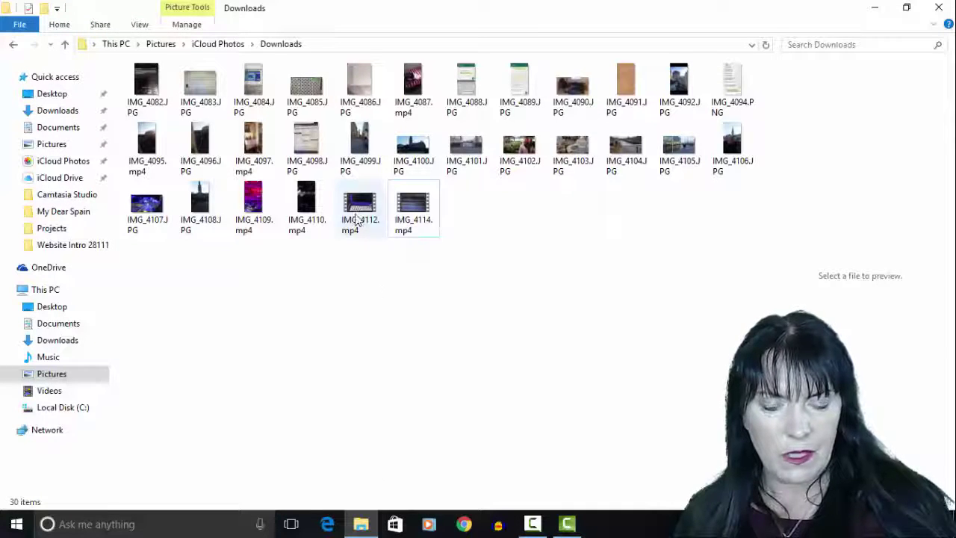
left_click(358, 209)
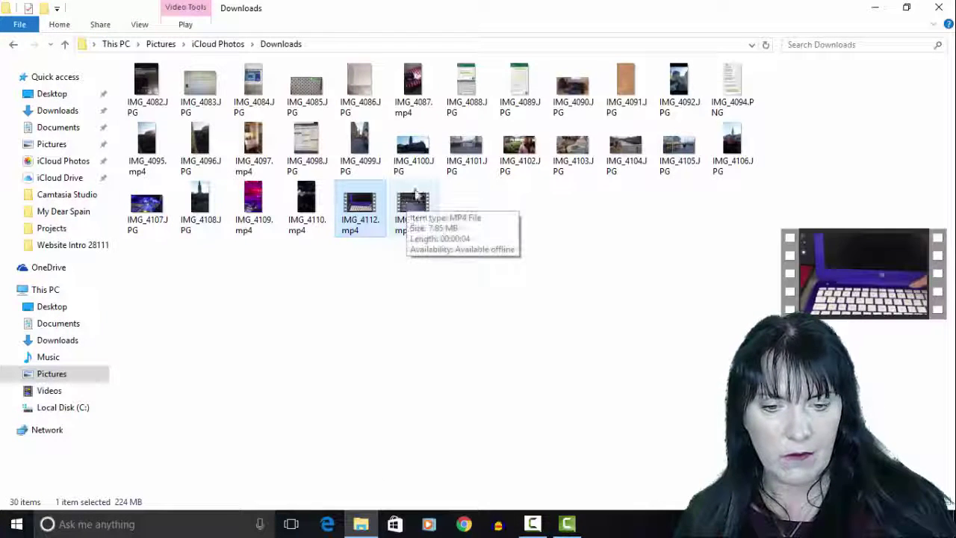
left_click(412, 215, "ctrl")
left_click_drag(414, 221, 183, 158)
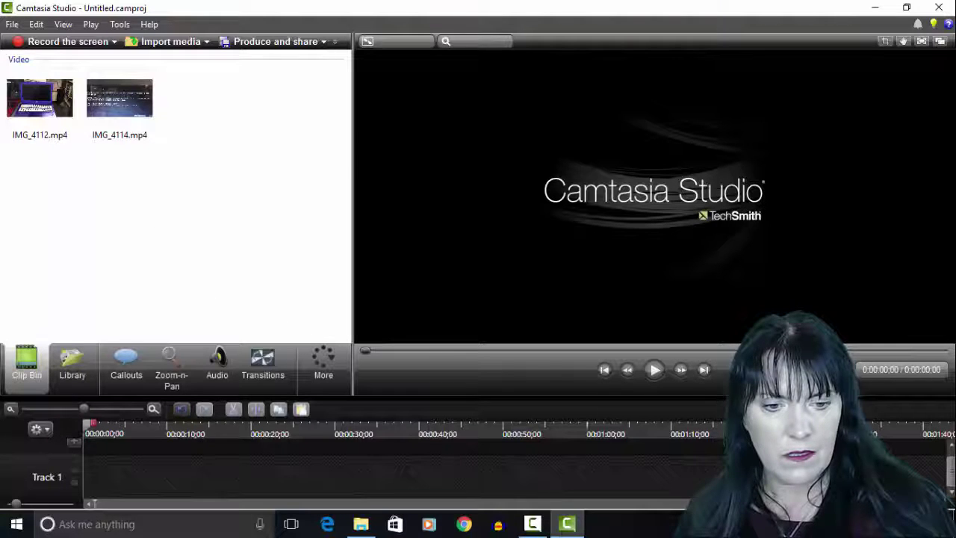
Step: Select IMG_4112.mp4 in the Clip Bin, play the timeline, and pause once it plays without freezing
left_click(39, 109)
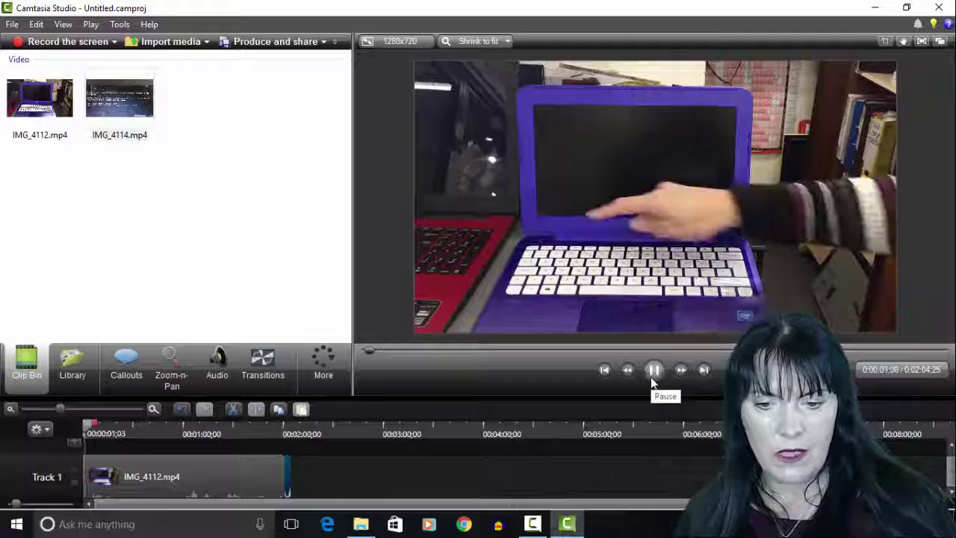
left_click(653, 377)
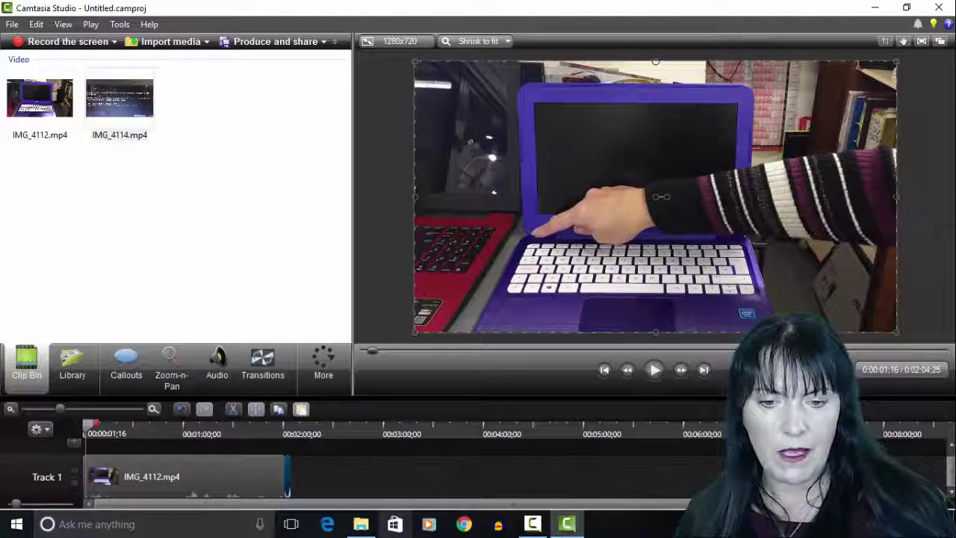